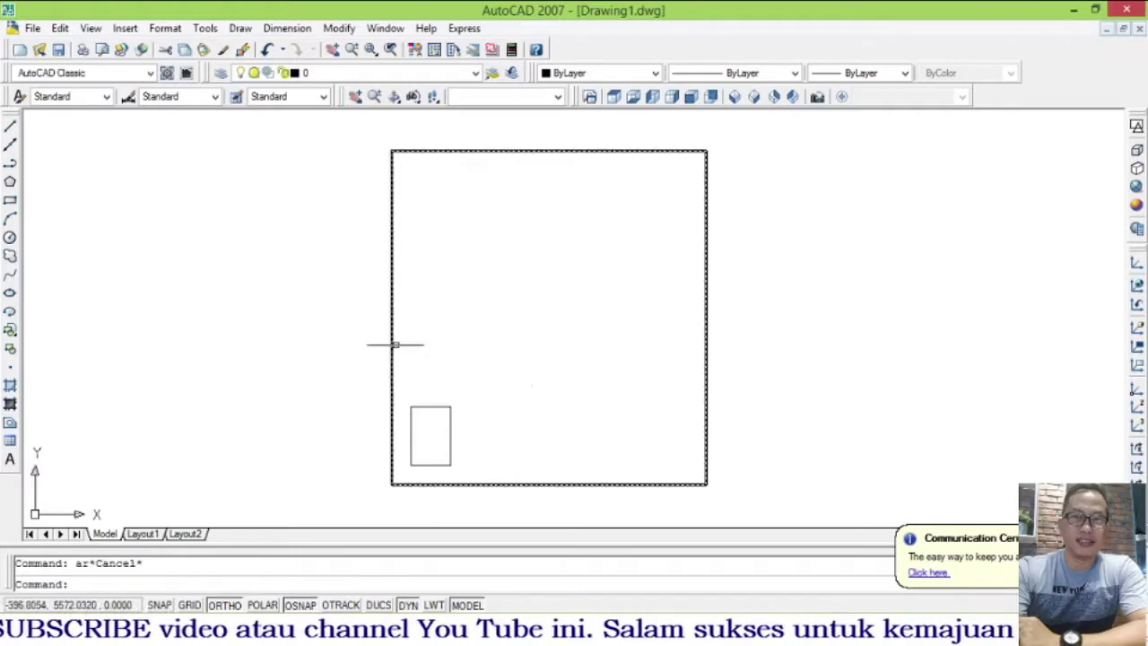
Step: Start a rectangular array with the small rectangle in the lower-left corner of the large frame as its object
type("z")
key("Return")
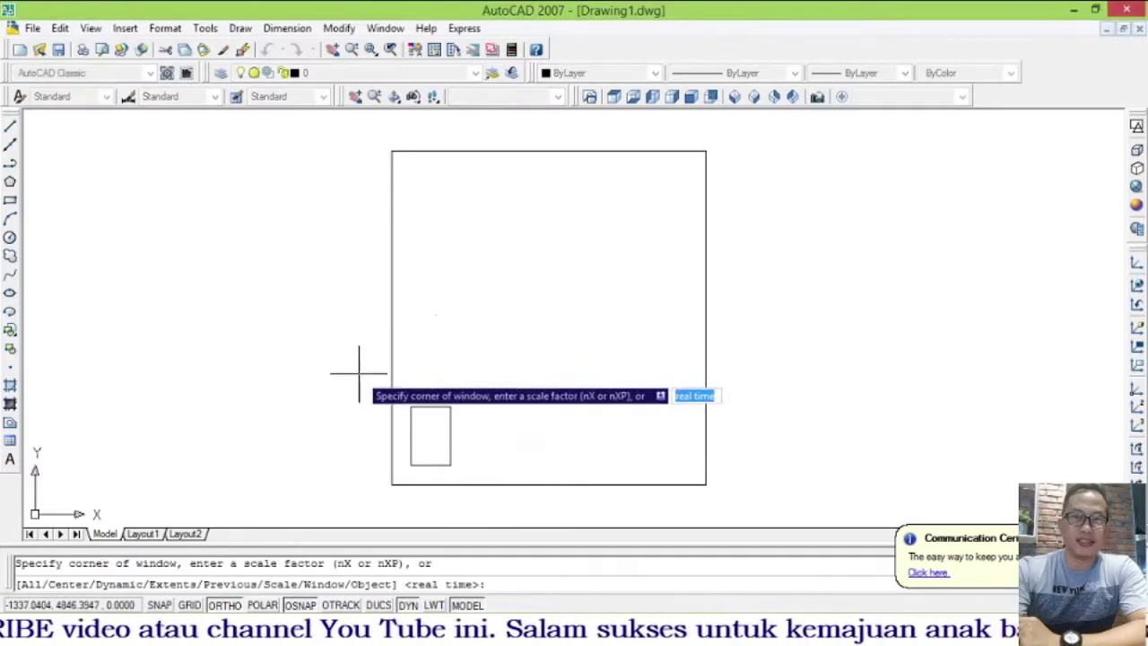
left_click(386, 392)
left_click(470, 486)
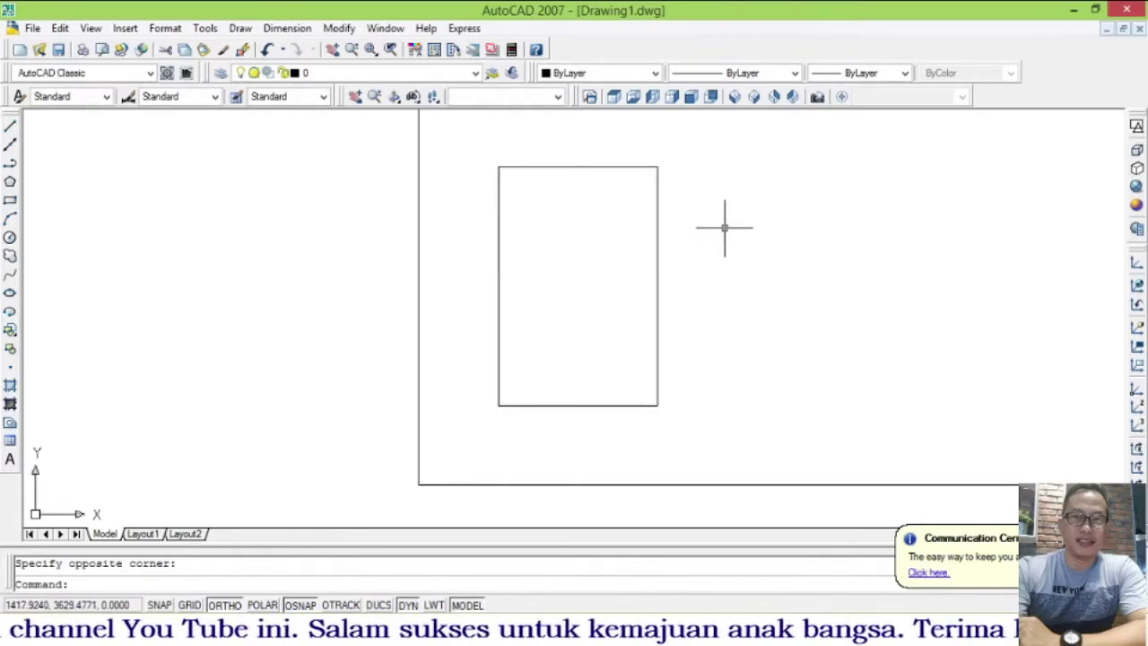
left_click(341, 28)
left_click(257, 190)
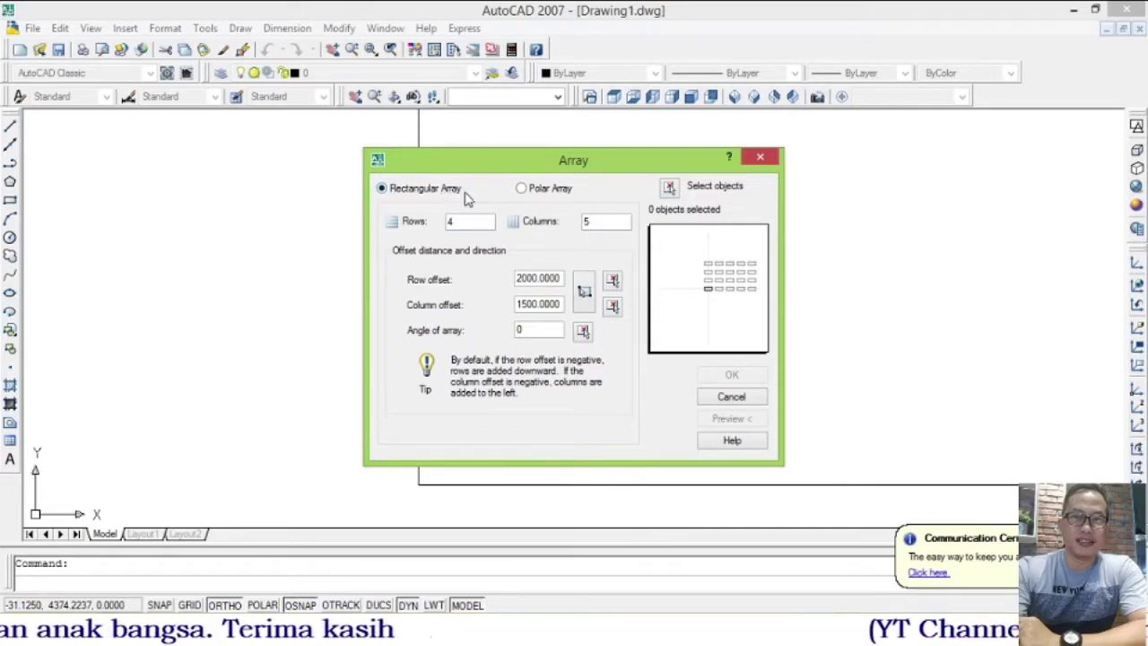
left_click(669, 186)
left_click(657, 225)
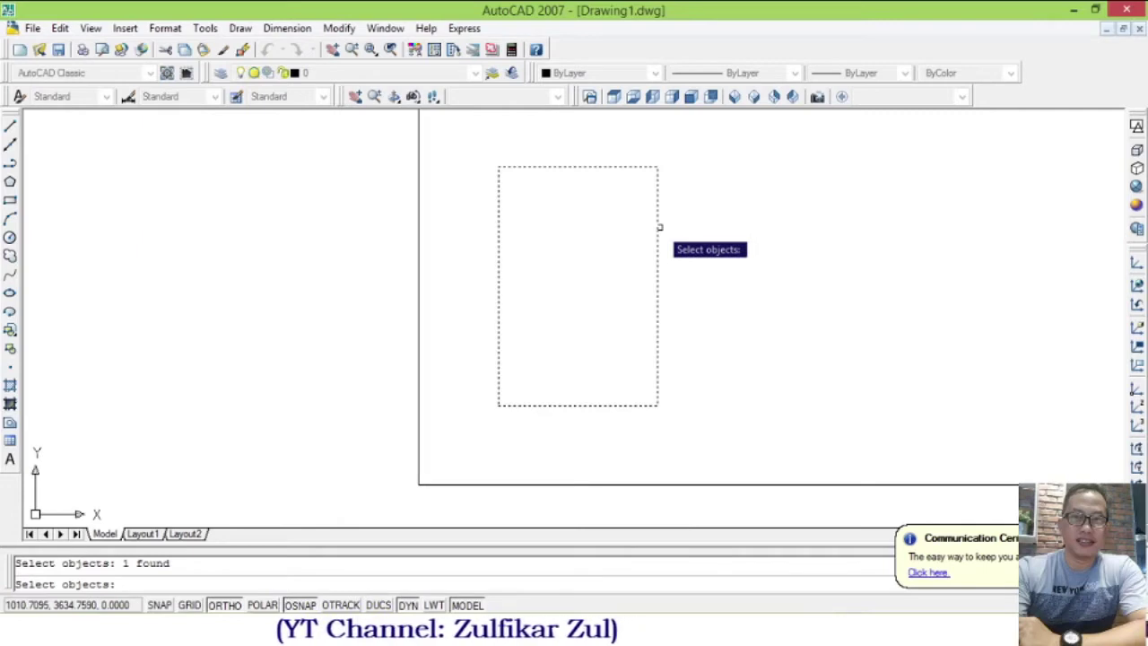
key("Return")
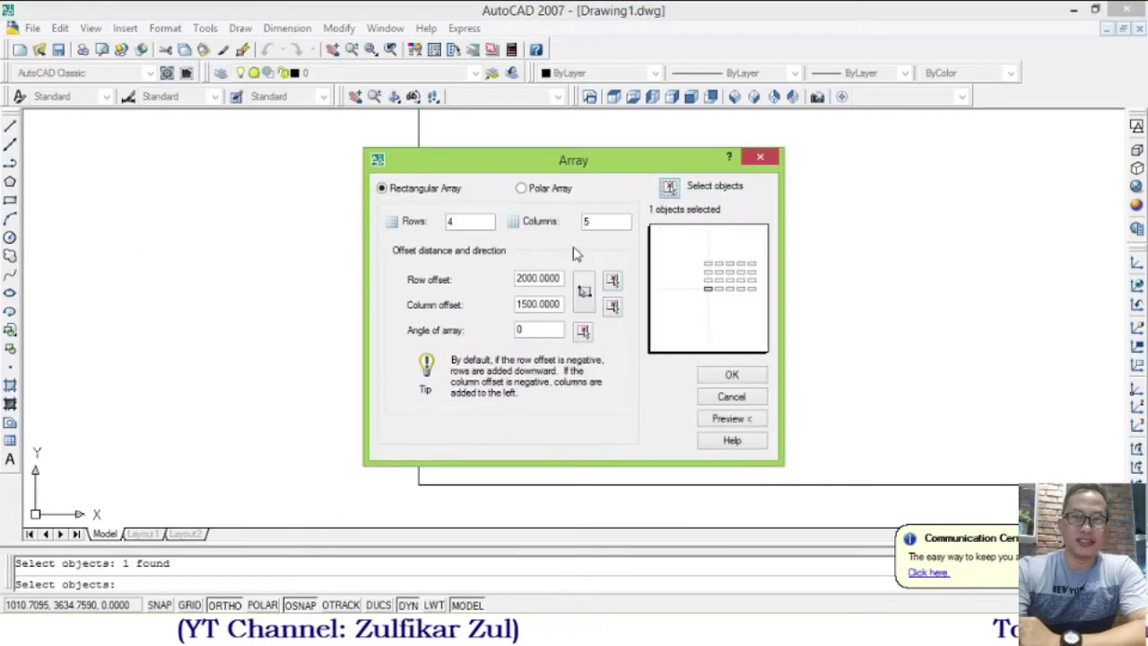
Step: Set the rectangular array to 4 rows and 5 columns
double_click(460, 223)
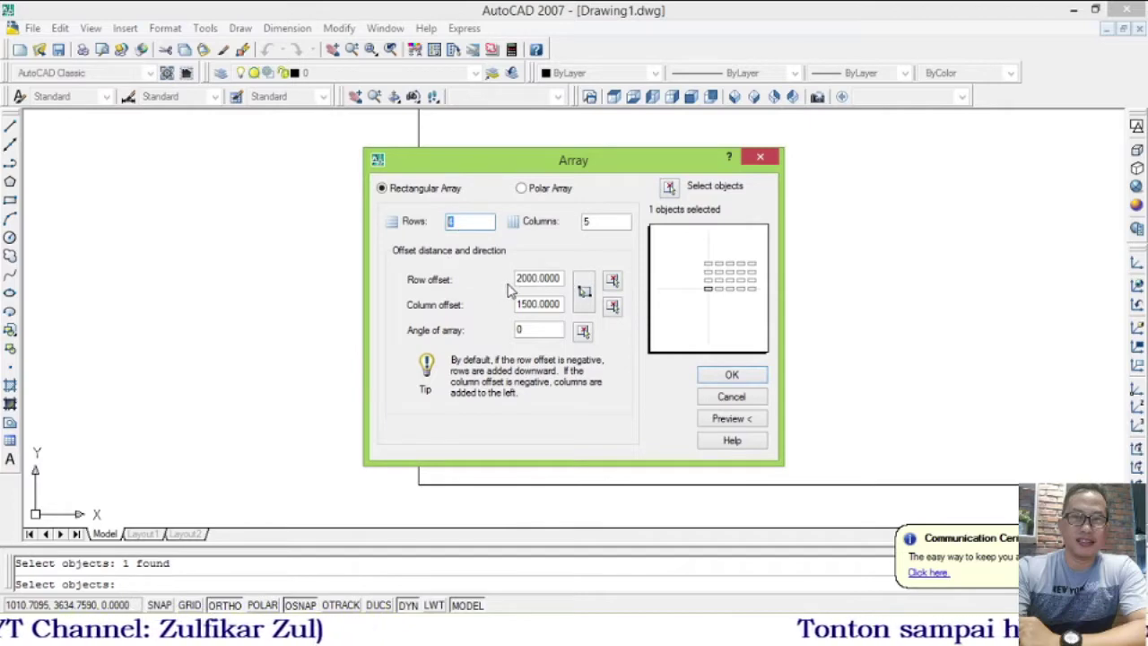
type("4")
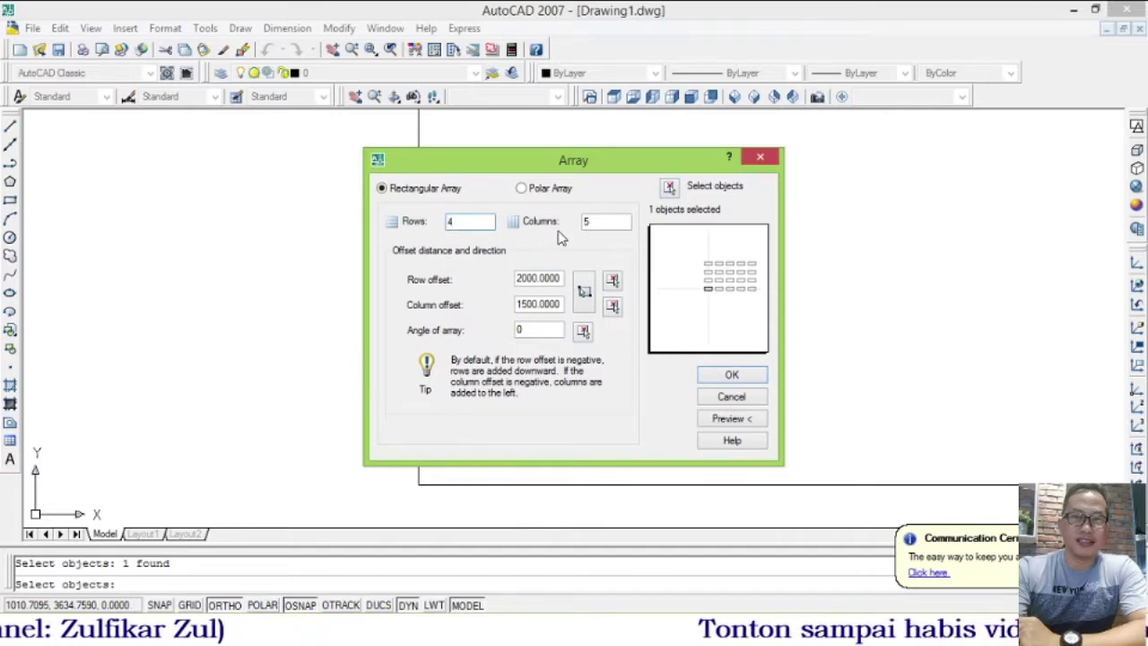
double_click(586, 221)
type("5")
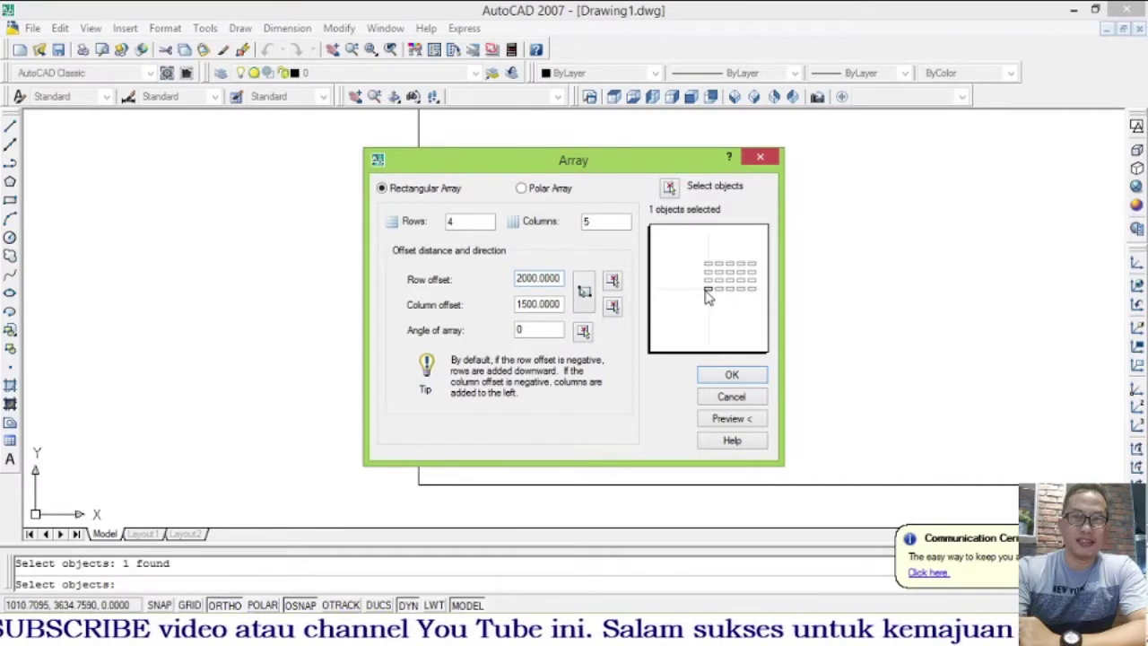
Step: Set the array's row offset to 2000 and its column offset to 1500
left_click_drag(536, 168, 853, 156)
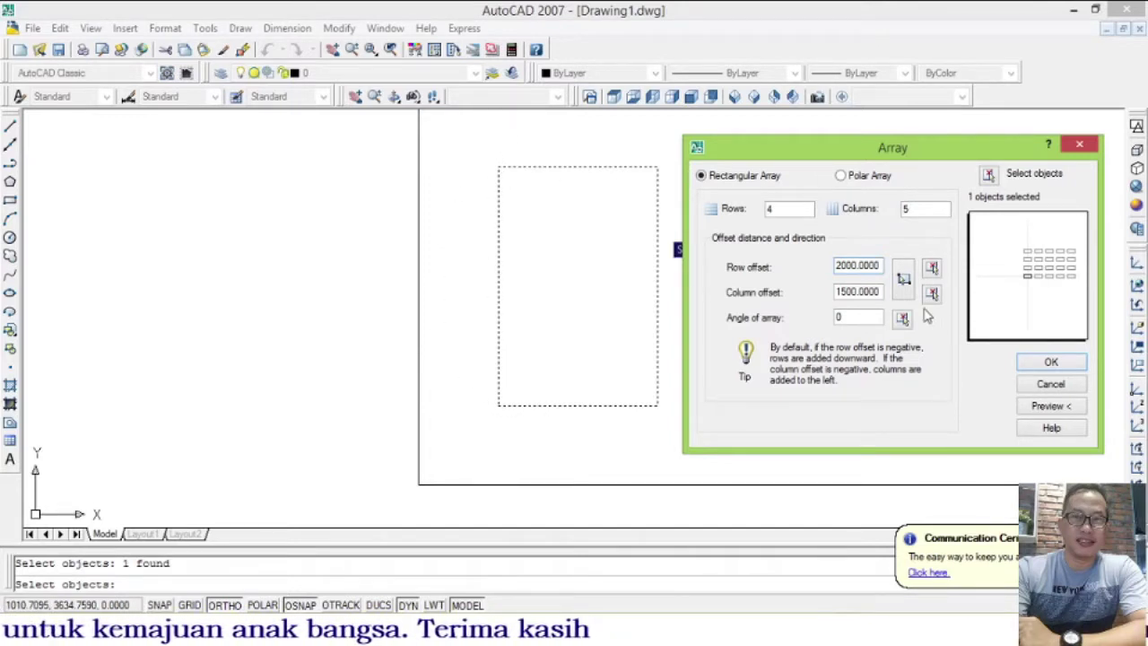
left_click_drag(836, 267, 897, 269)
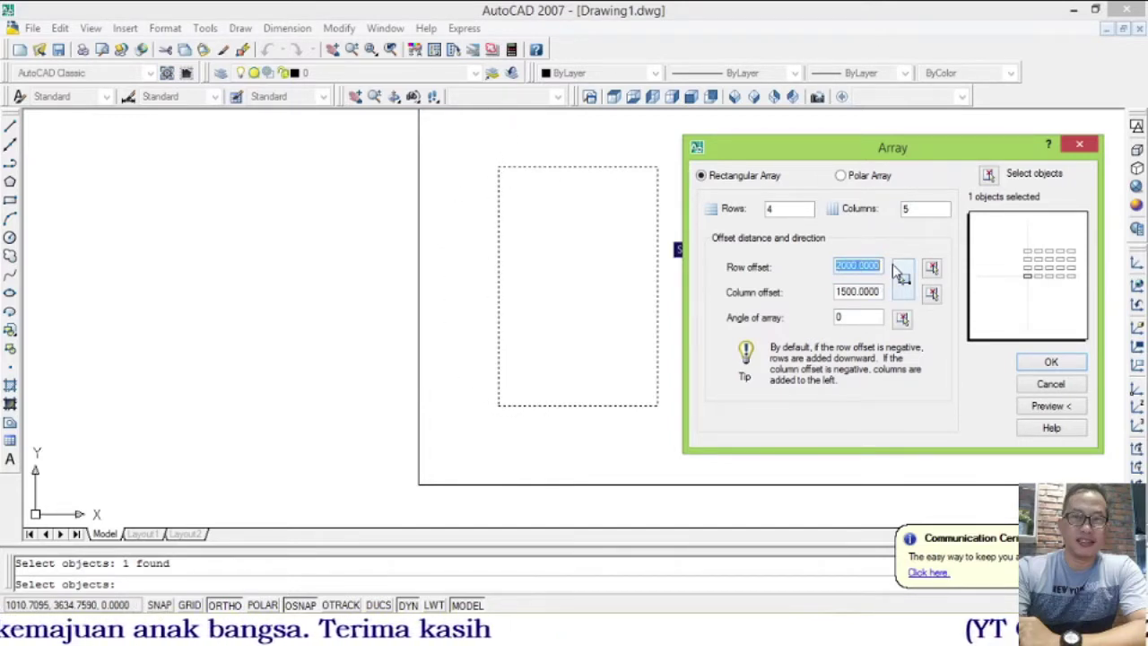
type("2000")
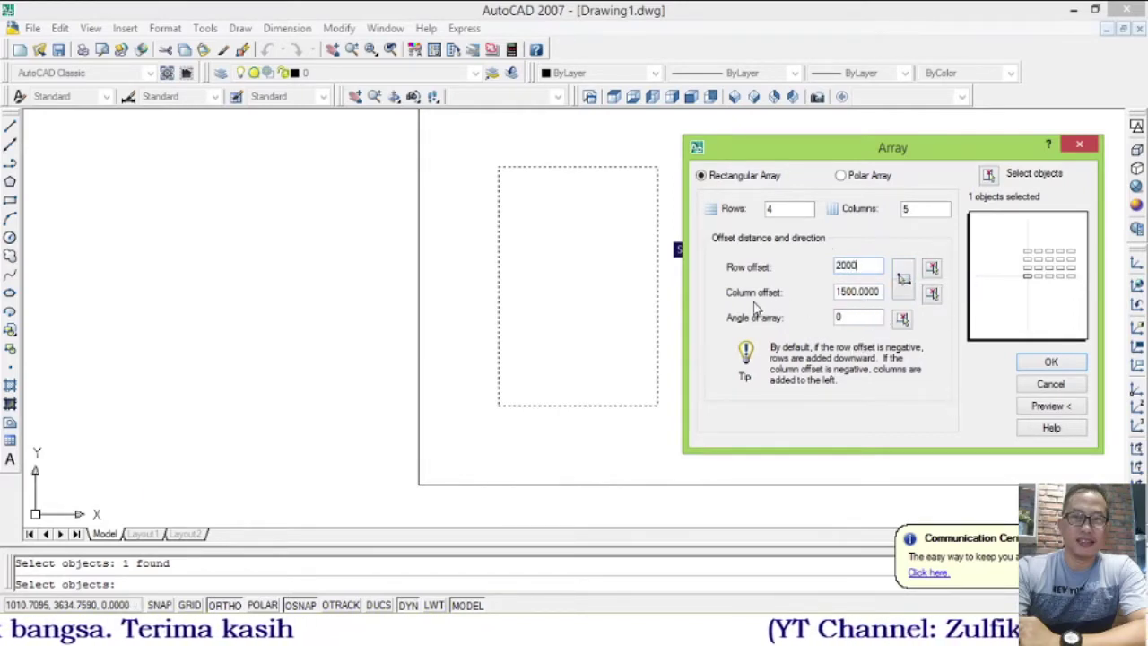
left_click_drag(801, 158, 157, 162)
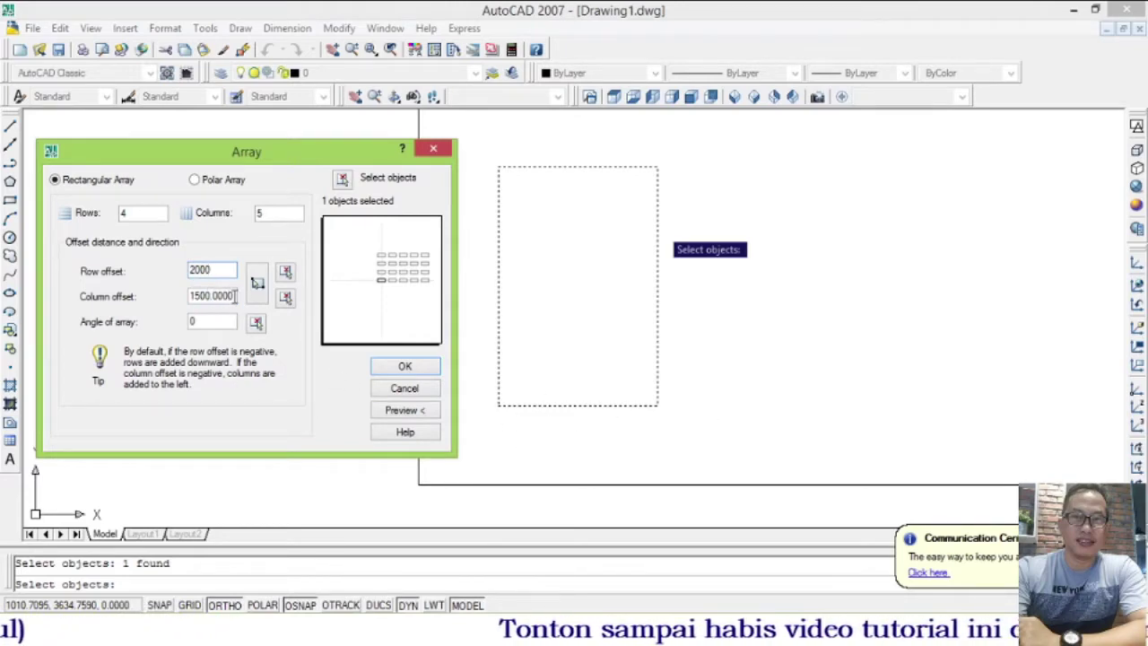
key("Tab")
type("1")
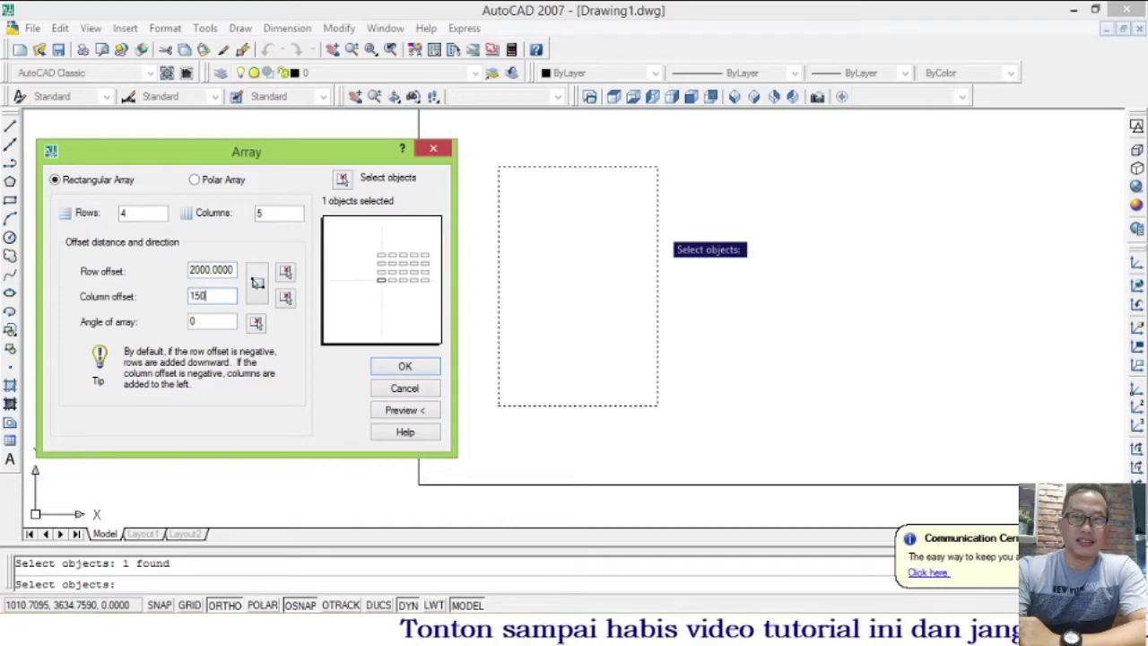
Step: Preview the rectangular array on the drawing and cancel it
left_click_drag(321, 164, 692, 170)
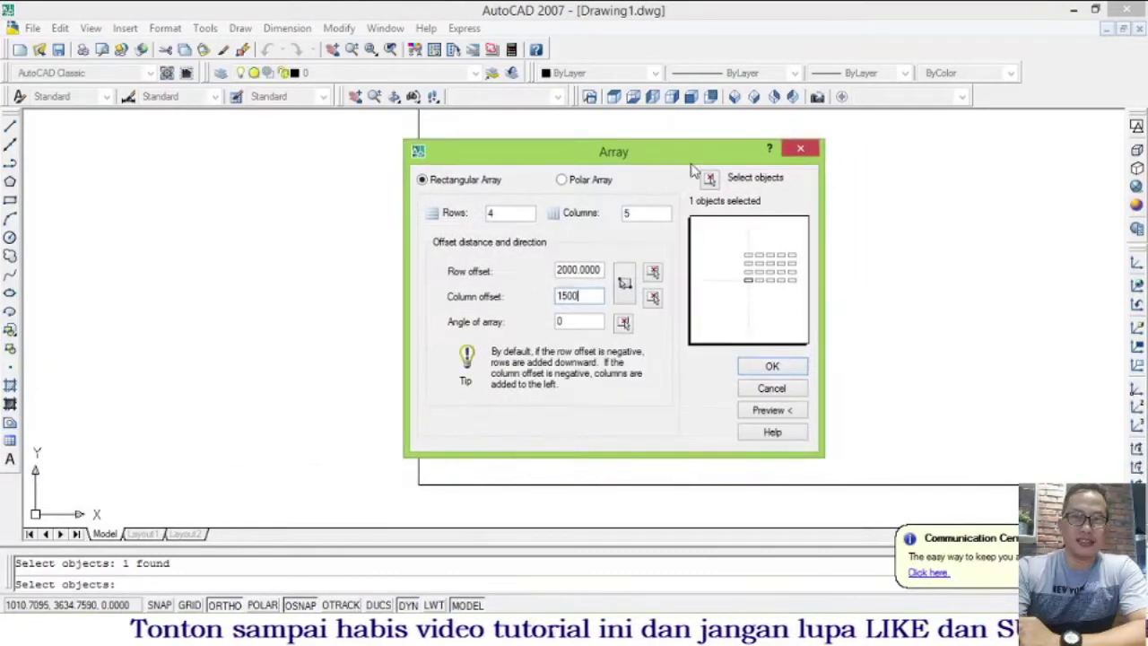
left_click(769, 411)
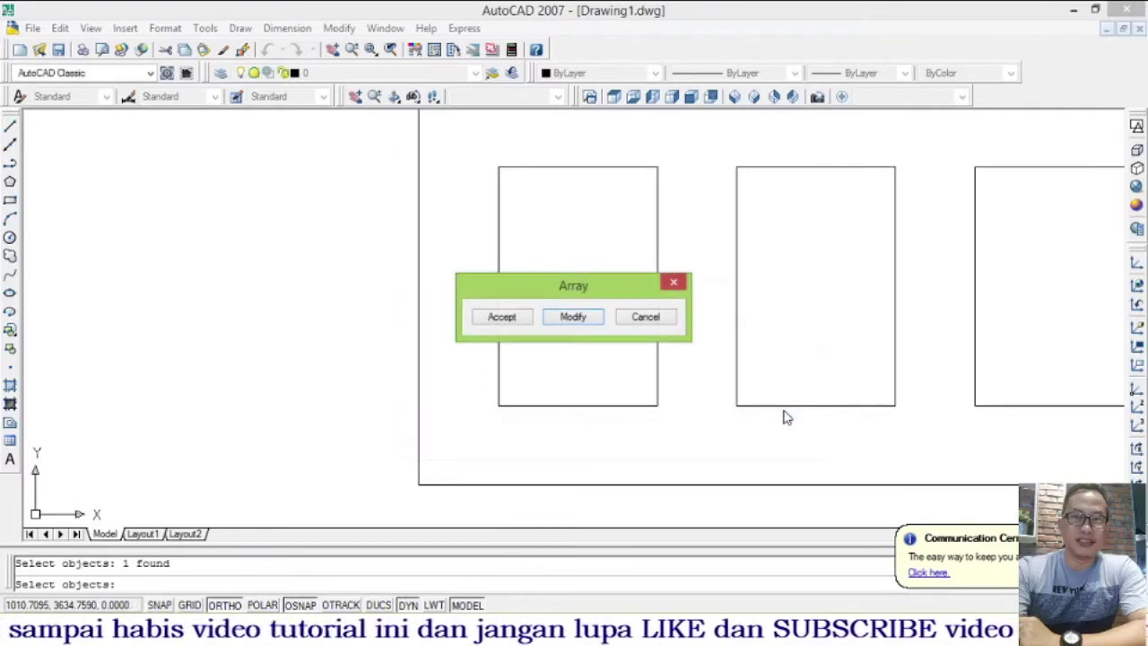
left_click(643, 318)
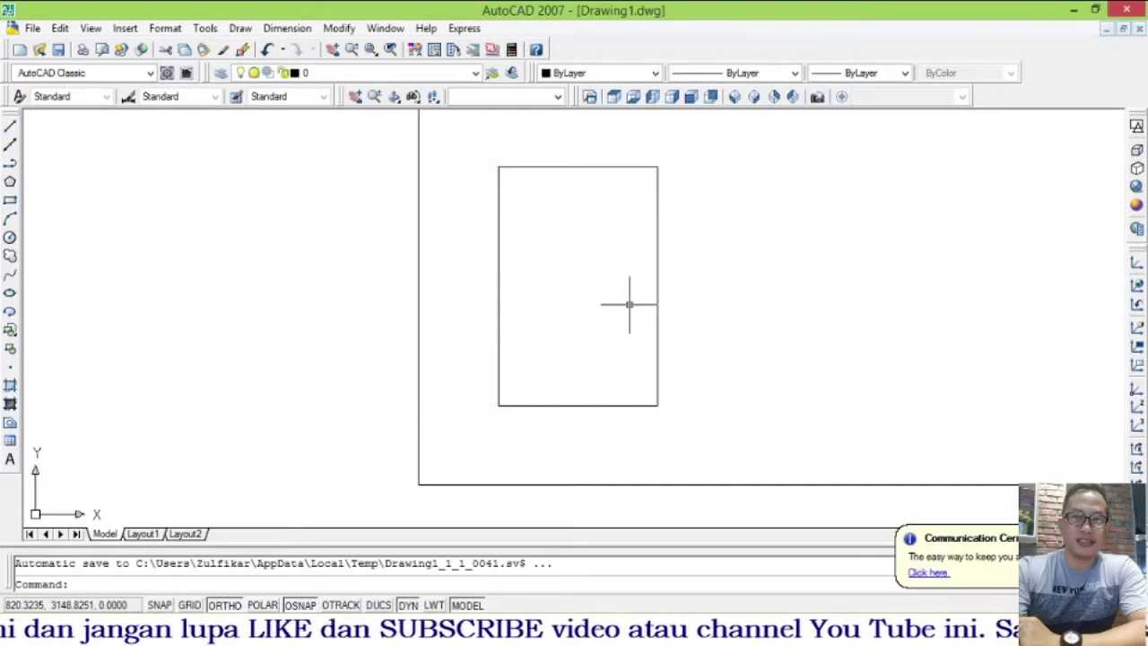
Step: With the whole frame in view, start a new rectangular array and select the small lower-left rectangle as its object
type("z")
key("Return")
type("p")
key("Return")
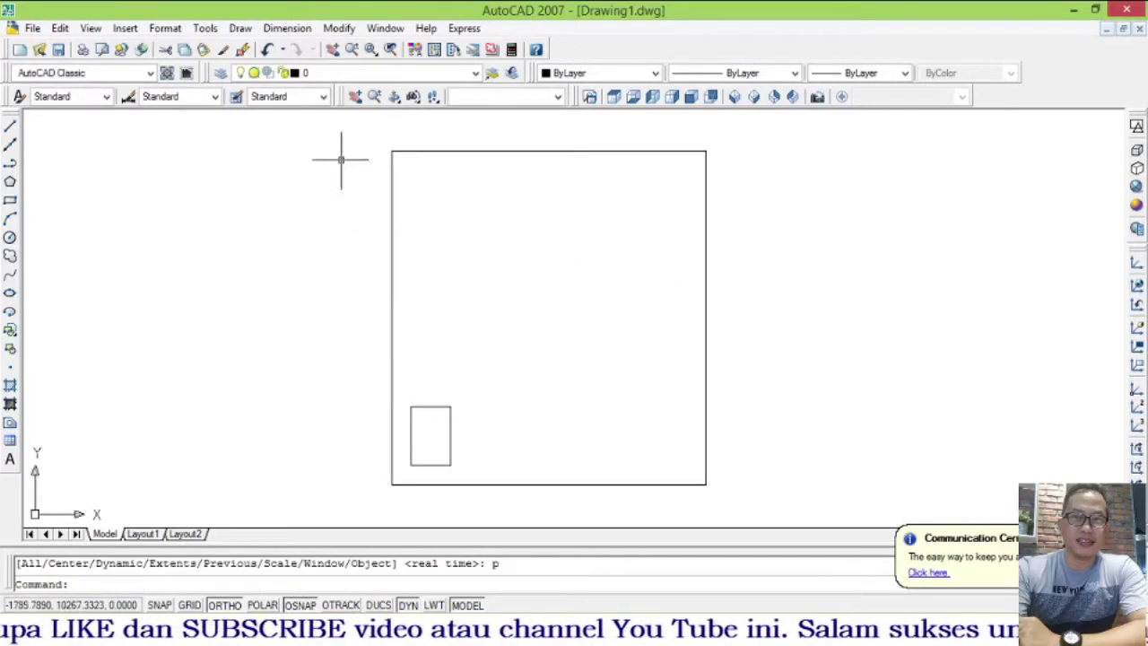
left_click(340, 28)
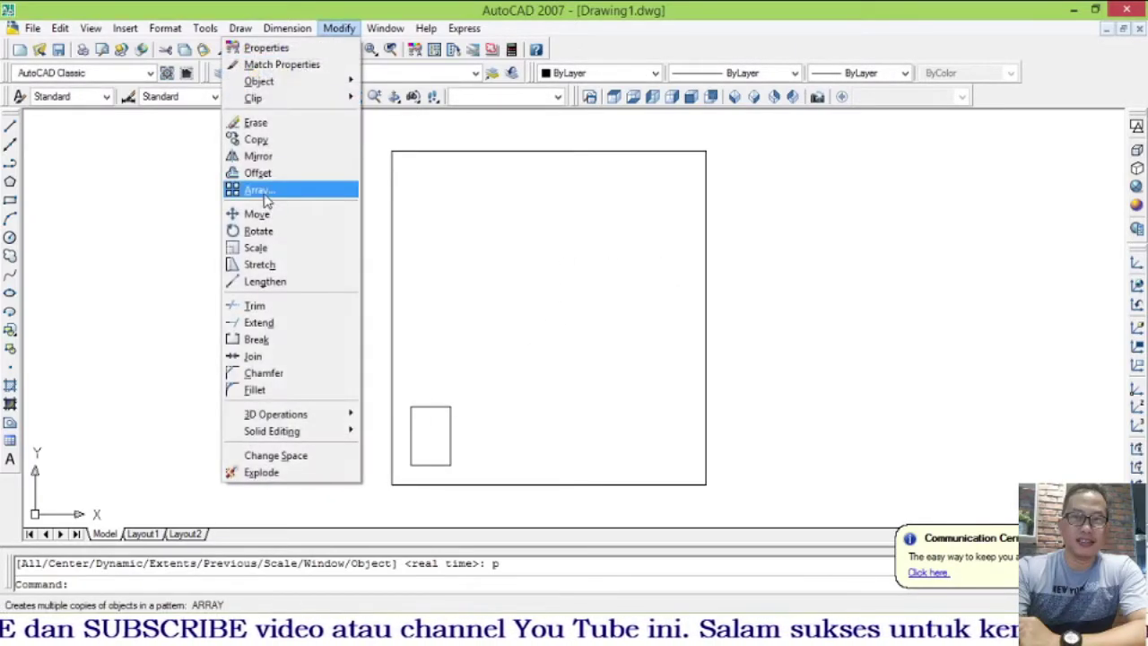
left_click(259, 191)
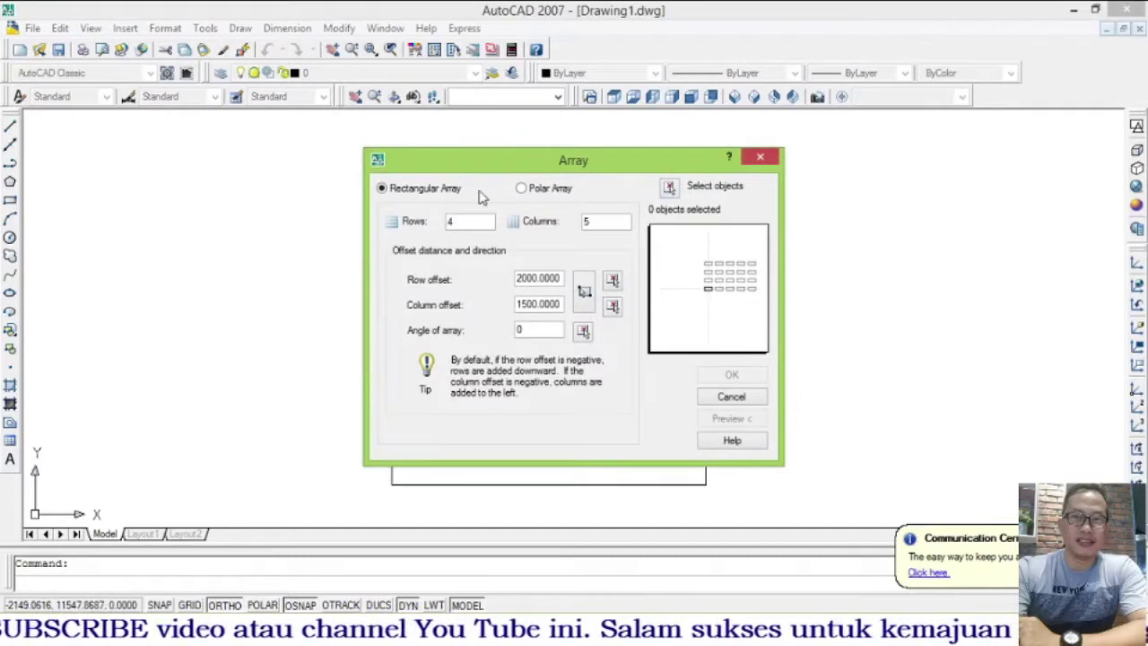
left_click(669, 188)
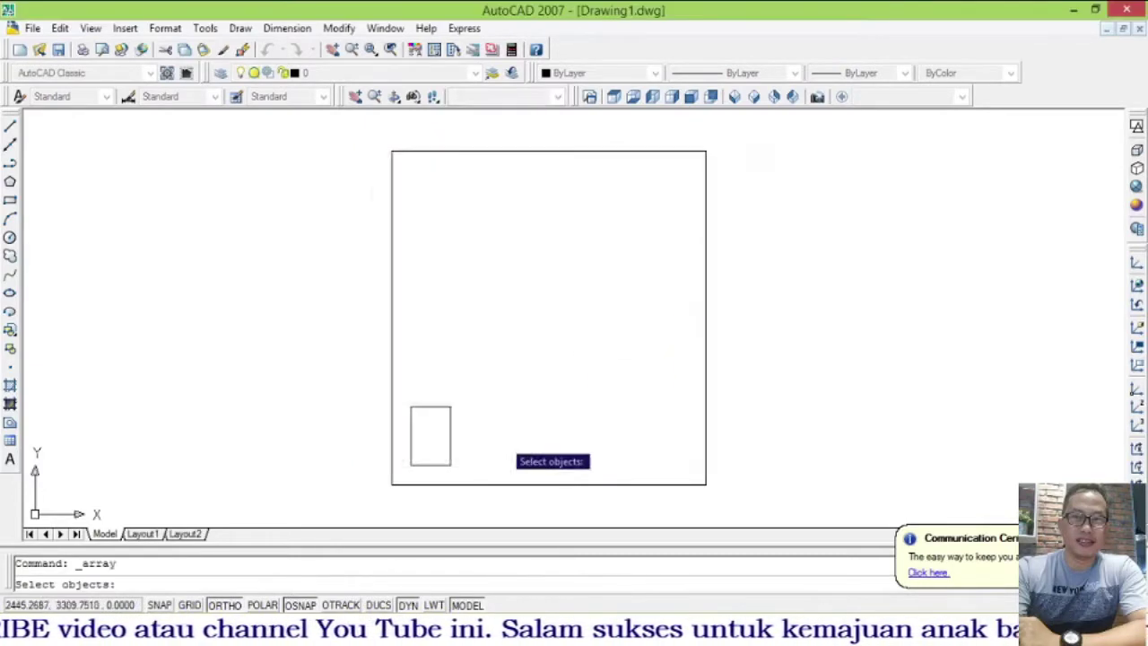
left_click(451, 439)
key("Return")
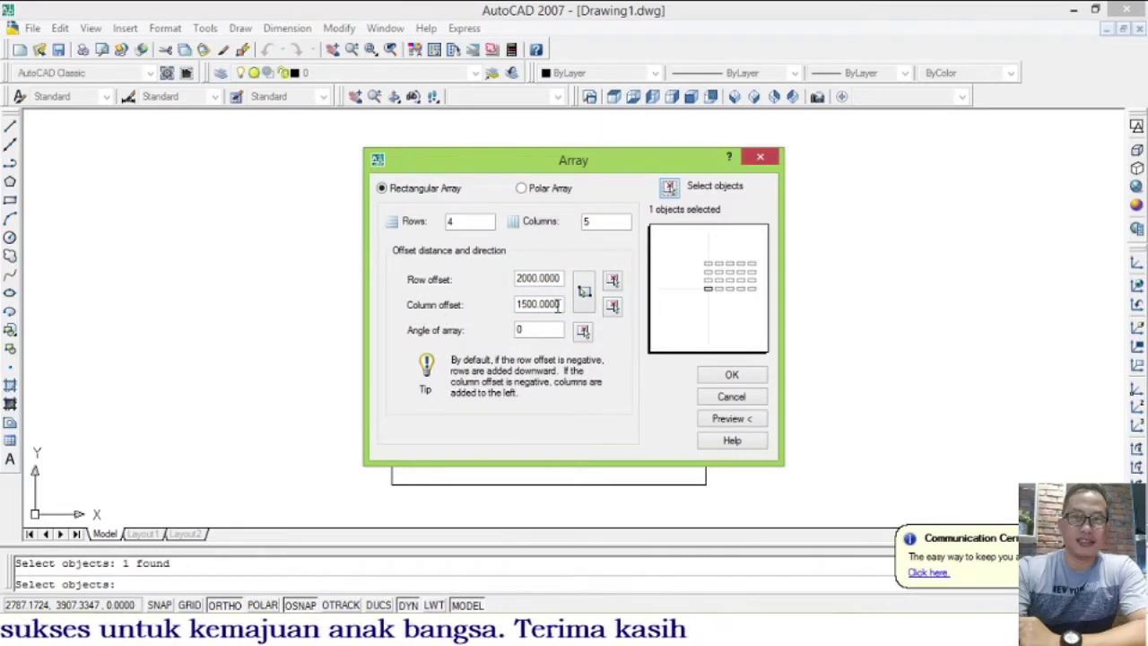
Step: Preview and accept the array of 4 rows and 5 columns with row offset 2000 and column offset 1500
left_click(731, 417)
left_click_drag(591, 301, 906, 244)
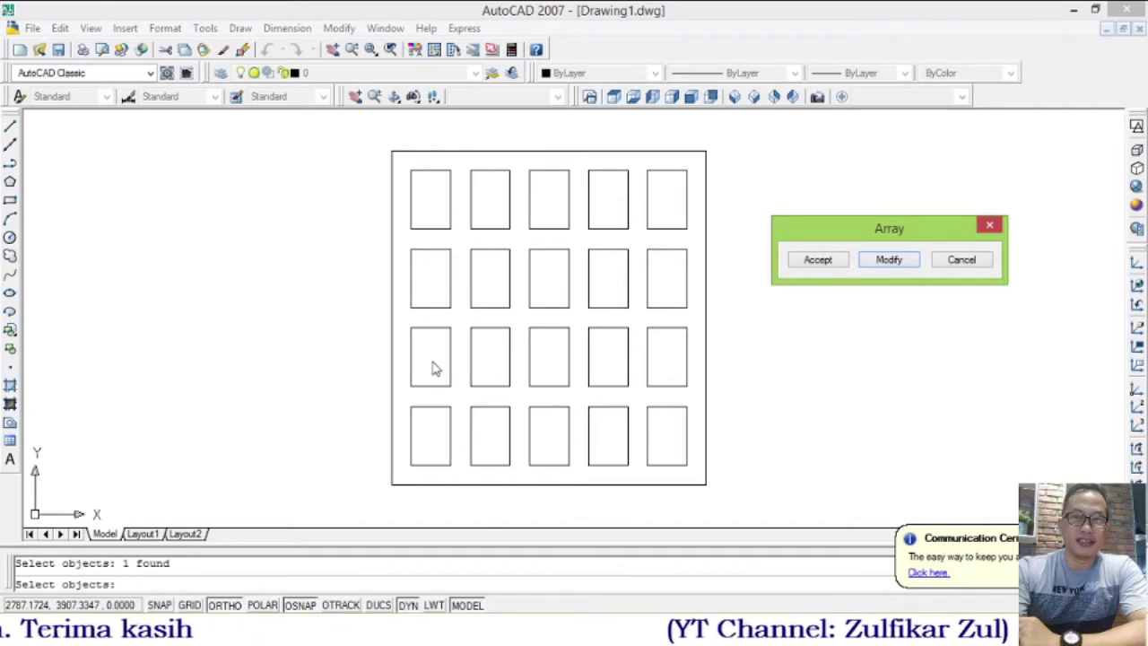
mouse_move(833, 232)
left_mouse_down()
mouse_move(779, 209)
mouse_move(805, 185)
left_mouse_up()
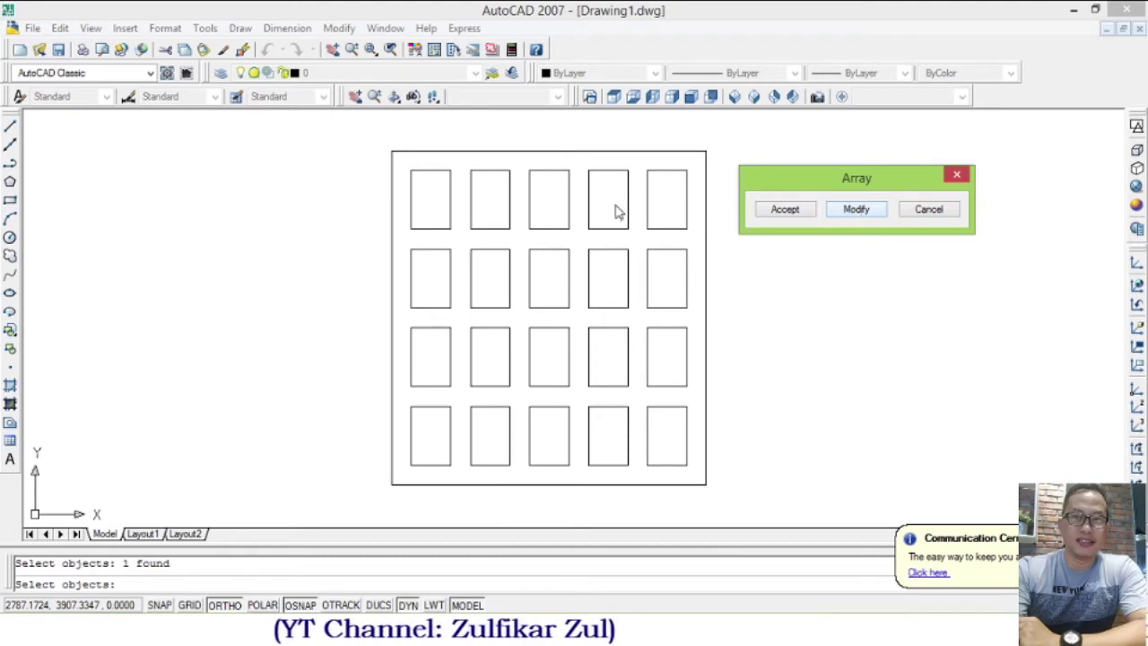
left_click(784, 210)
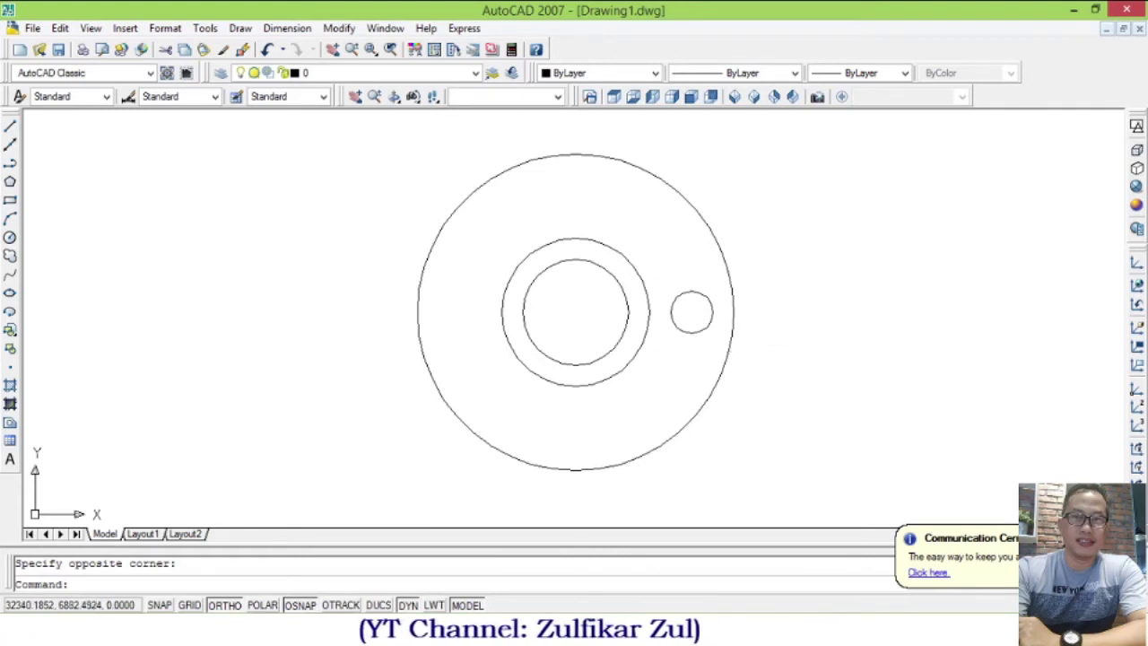
Step: Start a polar array with the small circle between the middle ring and the outer circle as its object
left_click(350, 29)
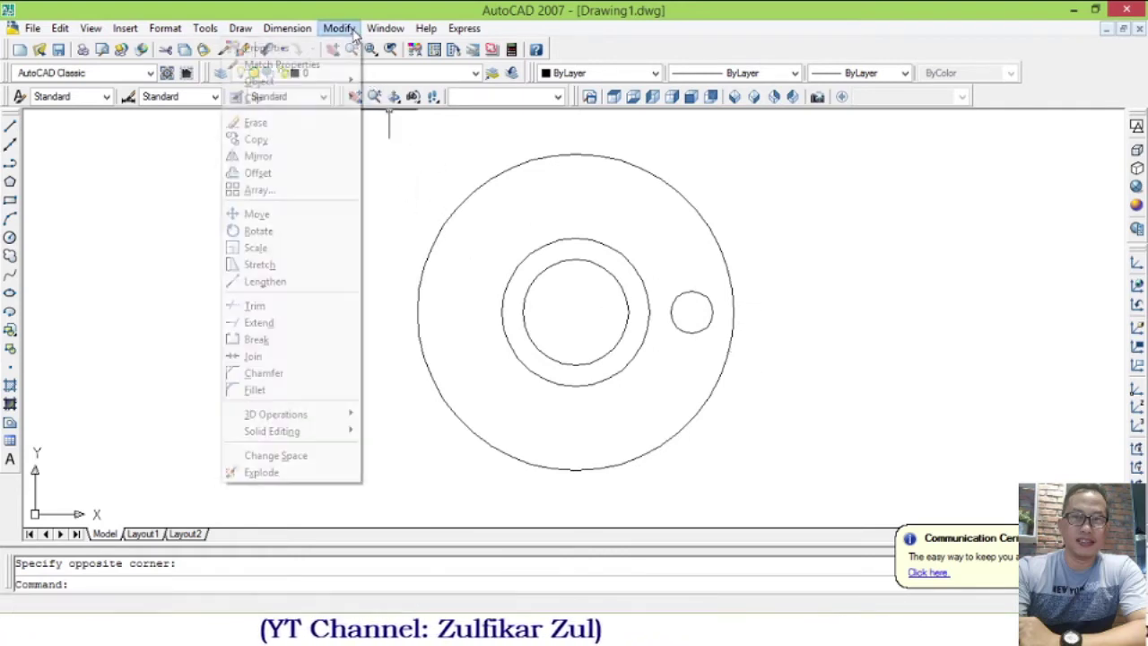
left_click(290, 191)
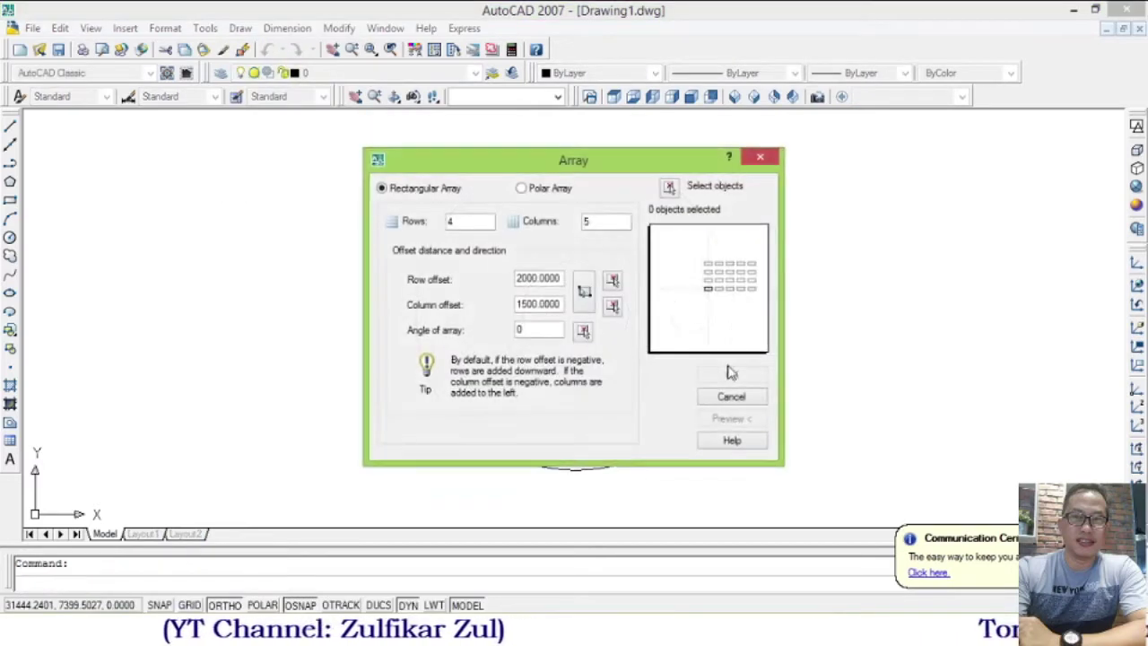
left_click(522, 188)
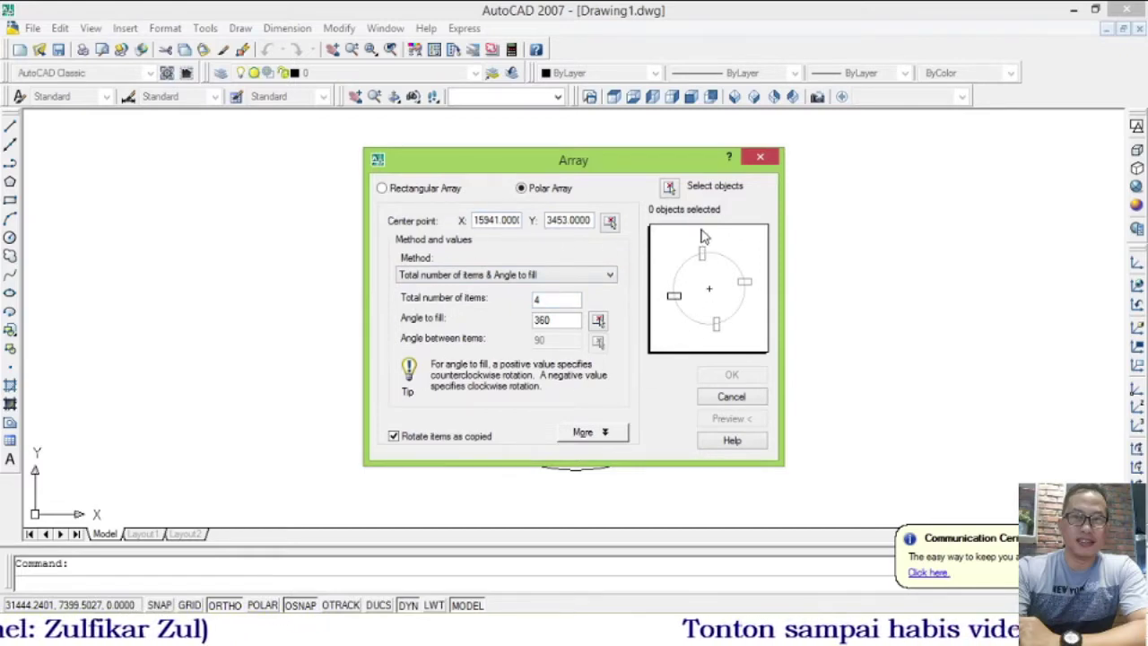
left_click(669, 186)
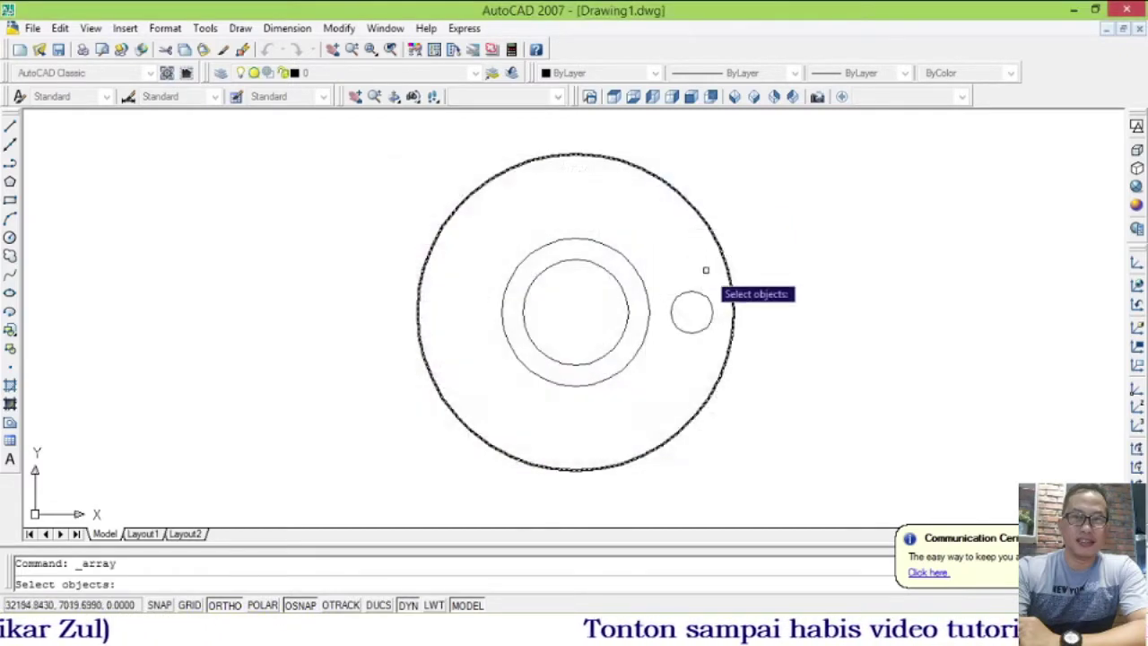
left_click(700, 293)
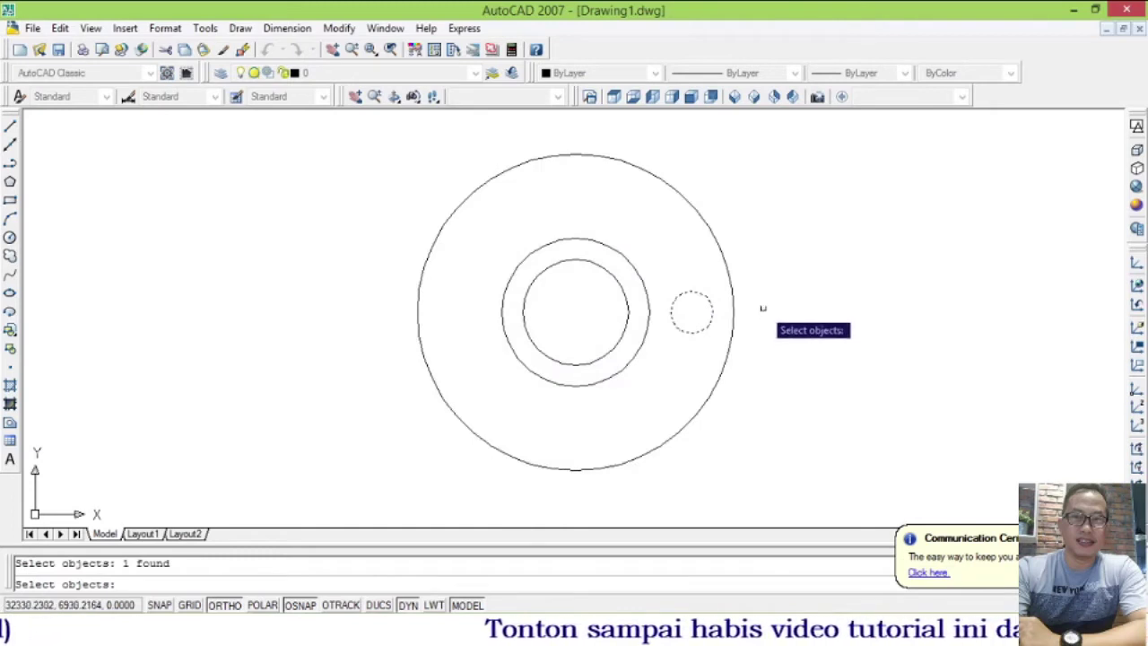
key("Return")
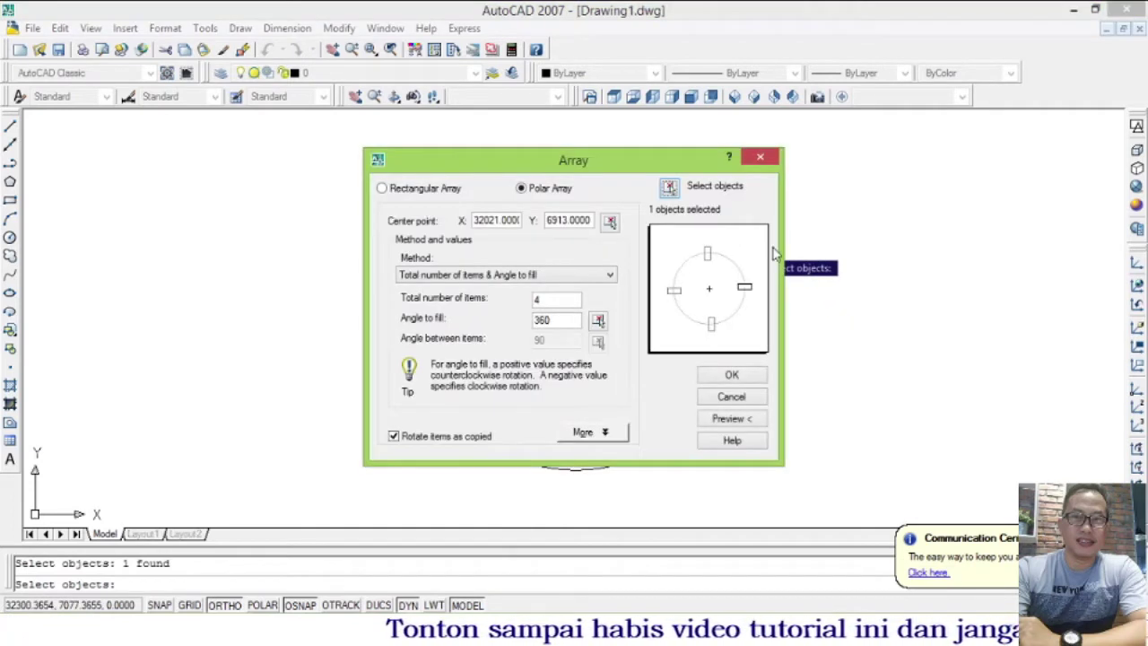
Step: Set the polar array's center point to the common center of the concentric circles
left_click_drag(499, 163, 201, 158)
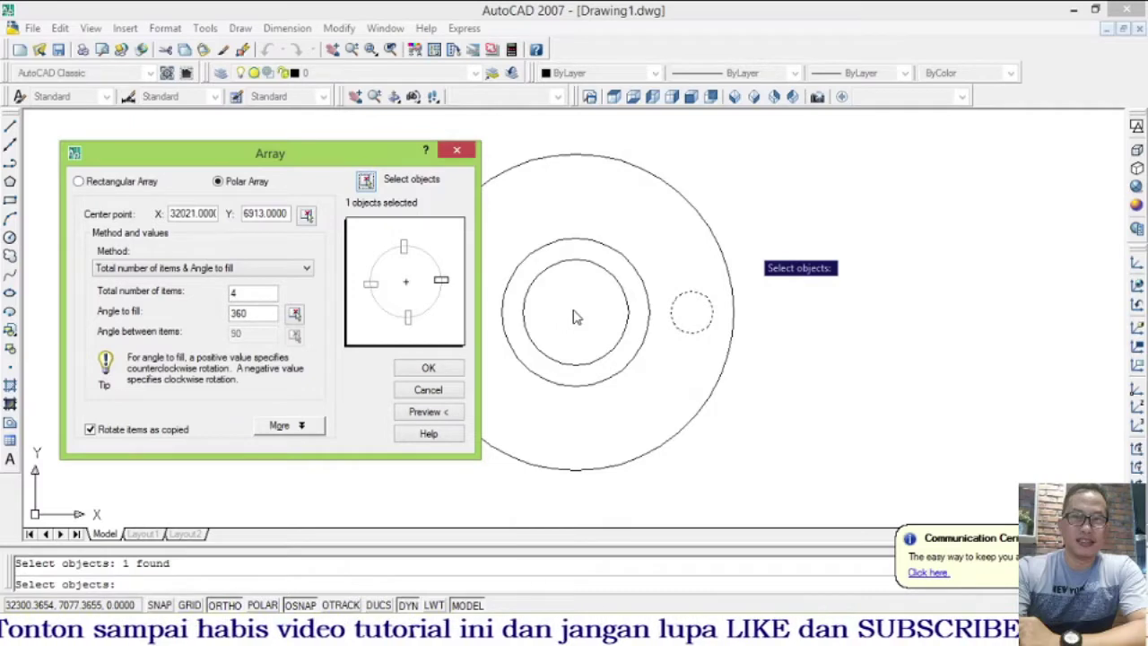
mouse_move(280, 162)
left_mouse_down()
mouse_move(408, 154)
mouse_move(283, 151)
left_mouse_up()
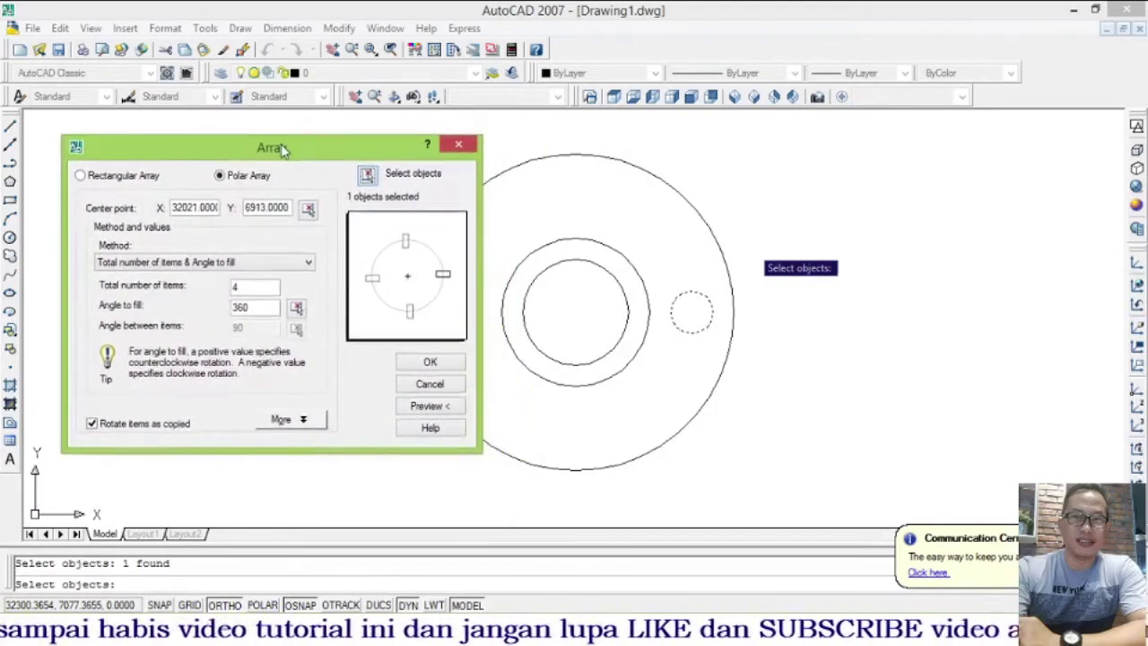
left_click(309, 209)
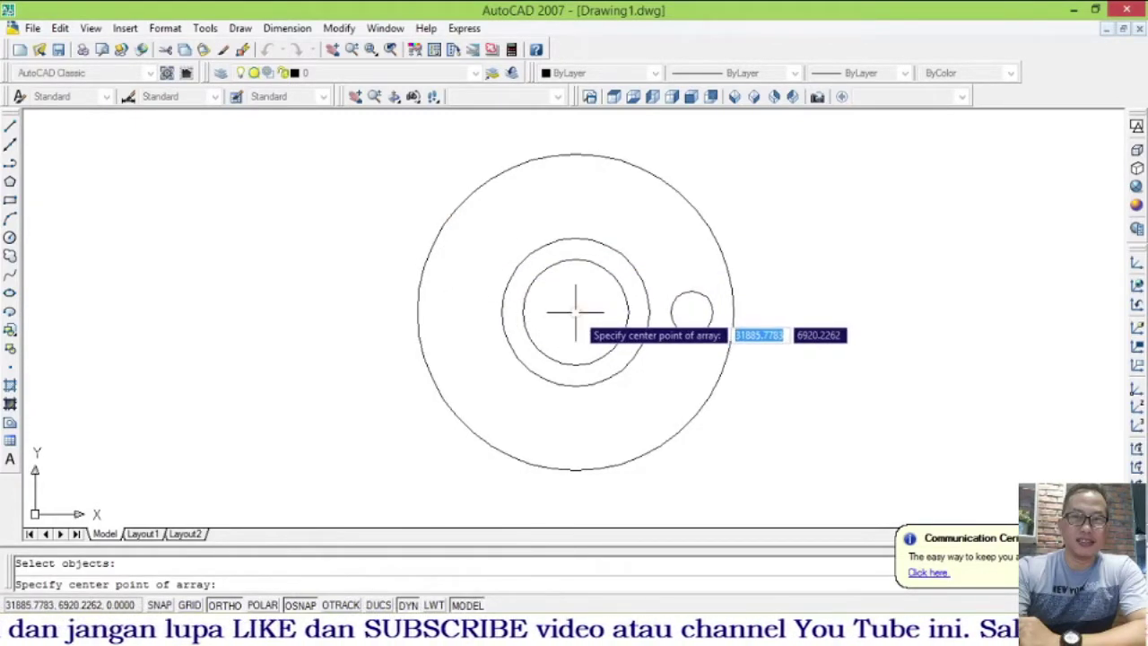
left_click(574, 312)
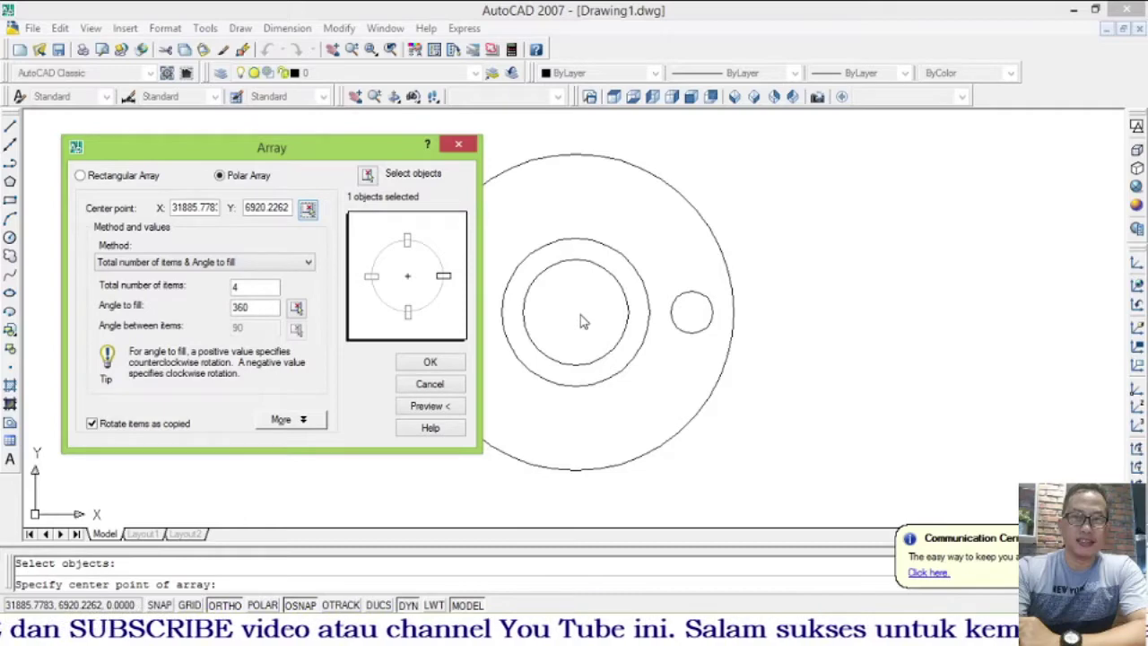
Step: Preview and accept the polar array of the small circle with 8 total items filling 360 degrees
left_click(307, 264)
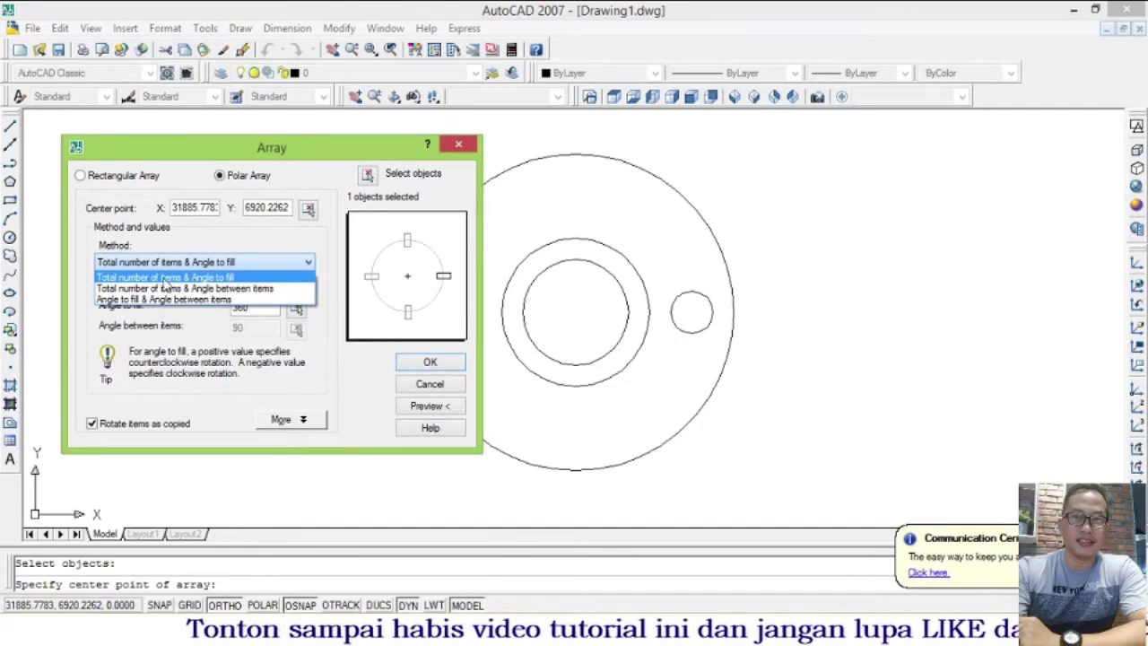
left_click(225, 279)
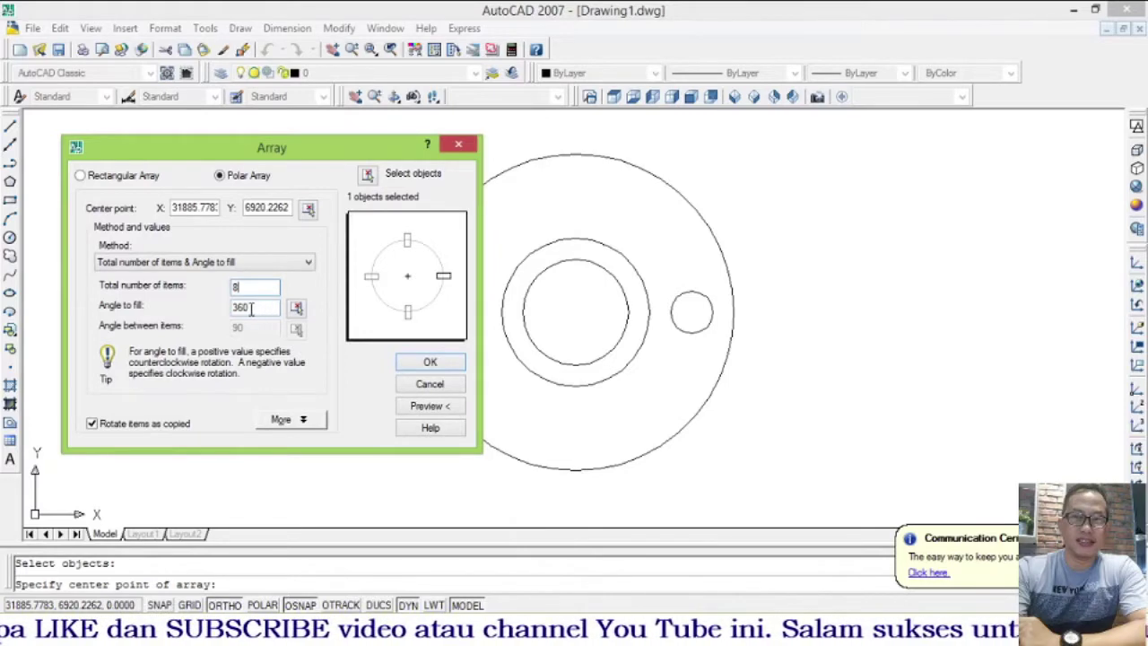
left_click(425, 406)
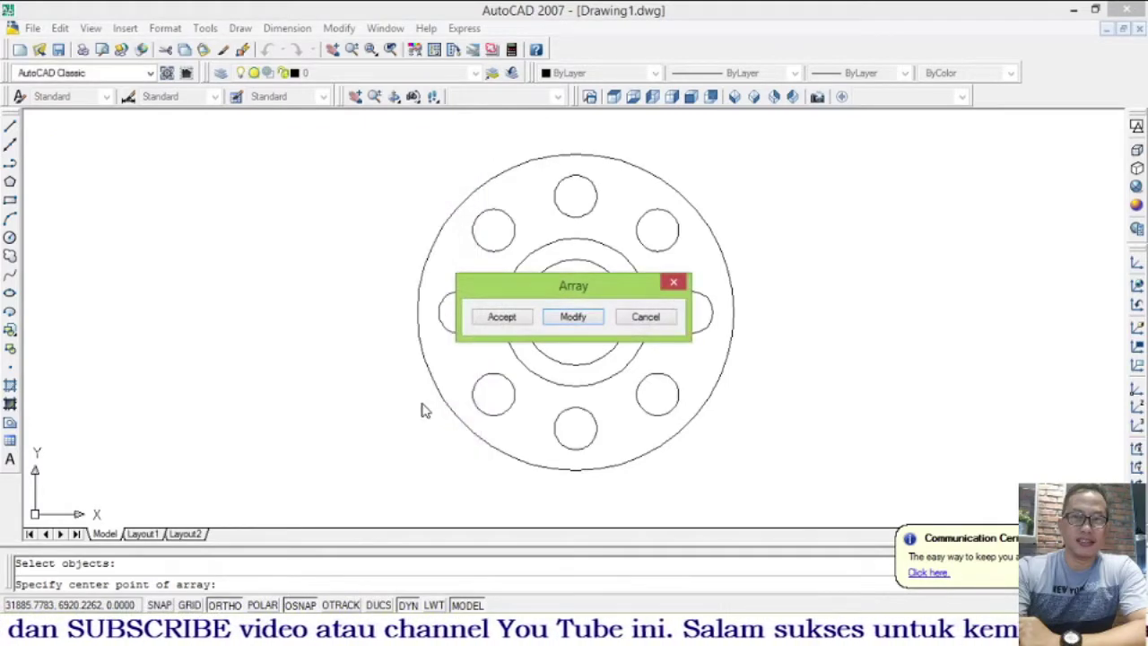
left_click_drag(556, 295, 918, 215)
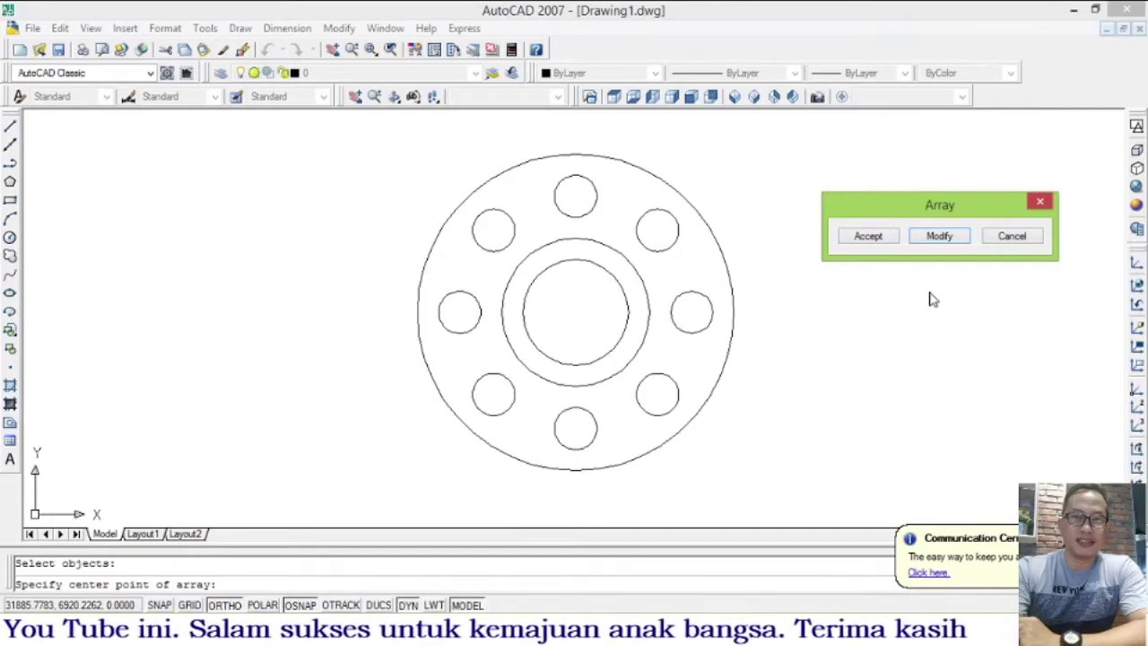
left_click(866, 237)
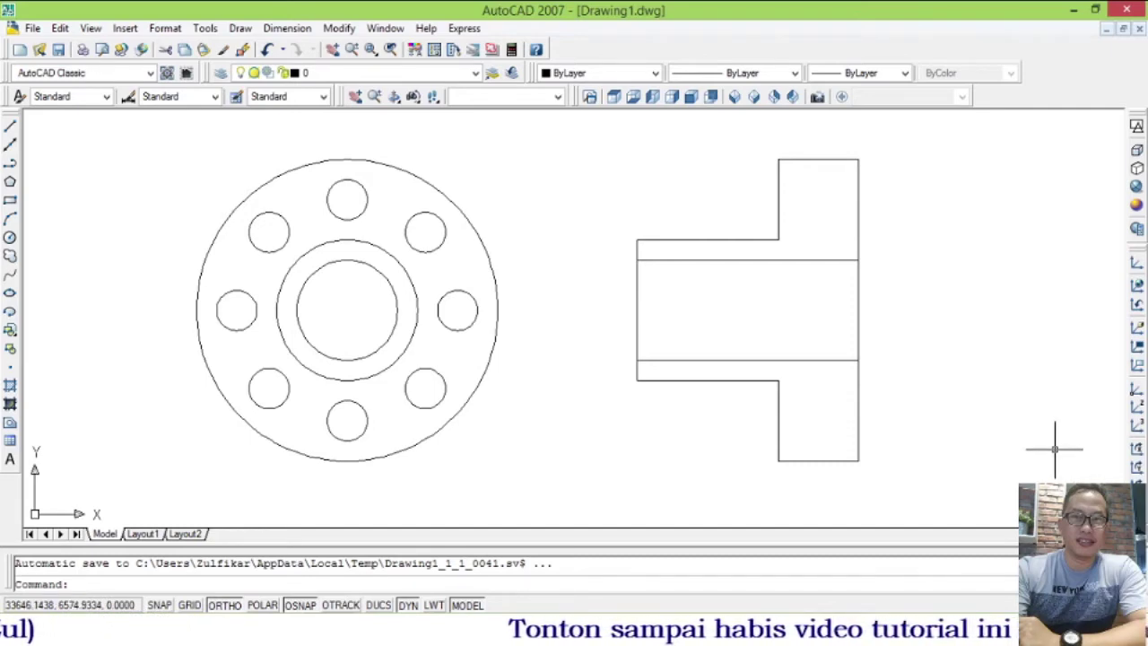
left_click(344, 27)
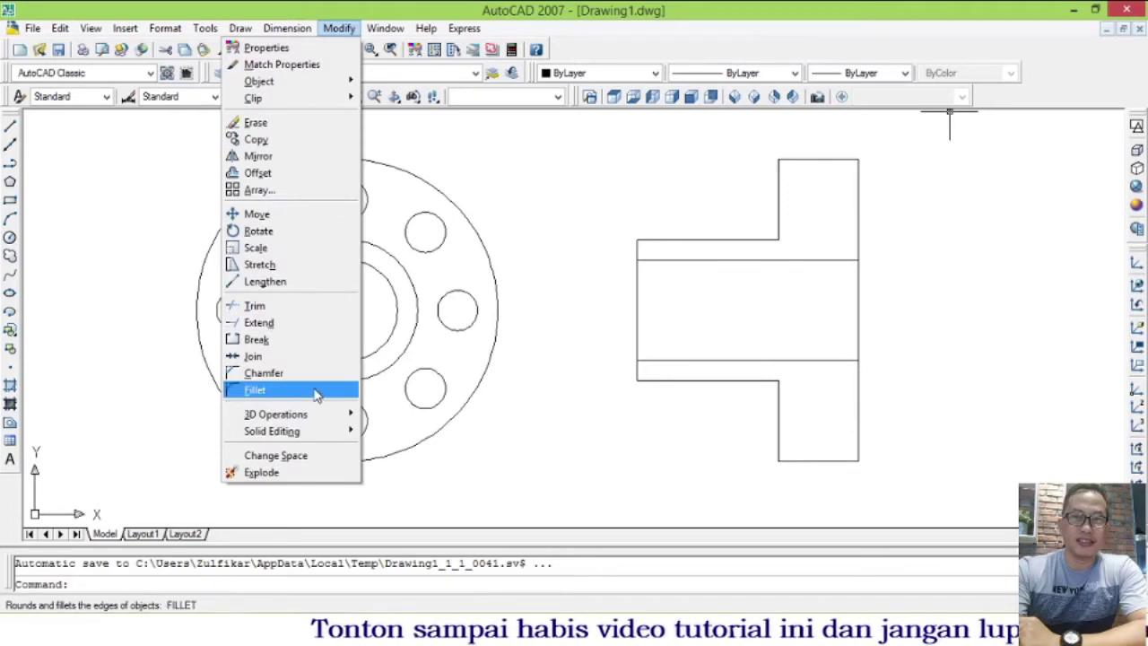
left_click(518, 190)
left_click(530, 213)
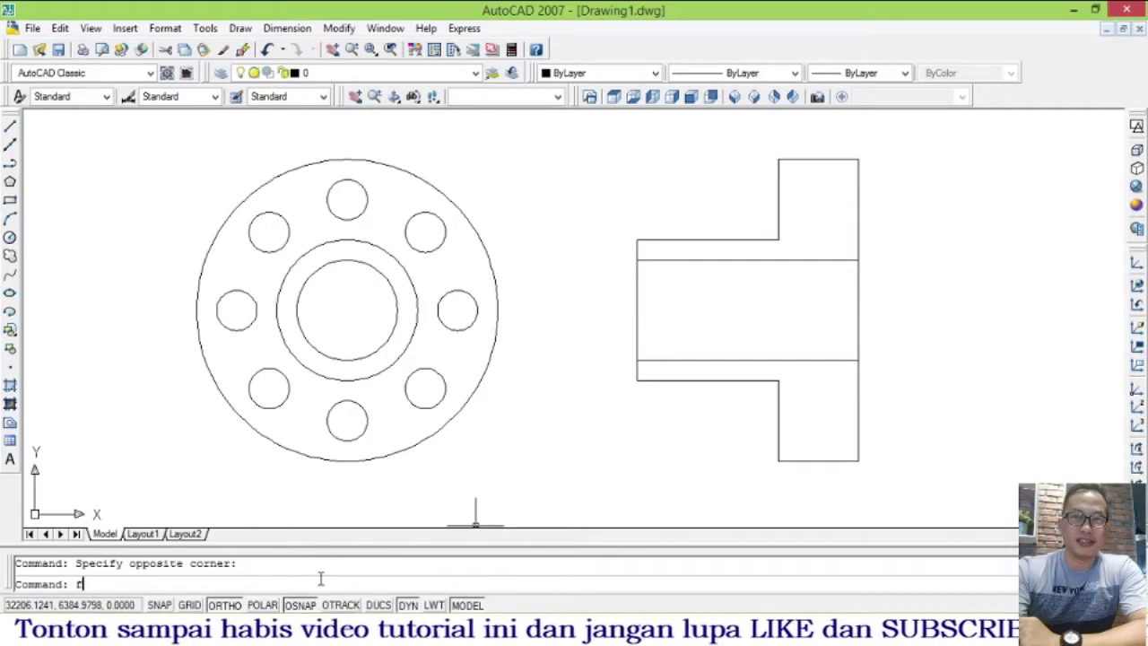
type("f")
key("Return")
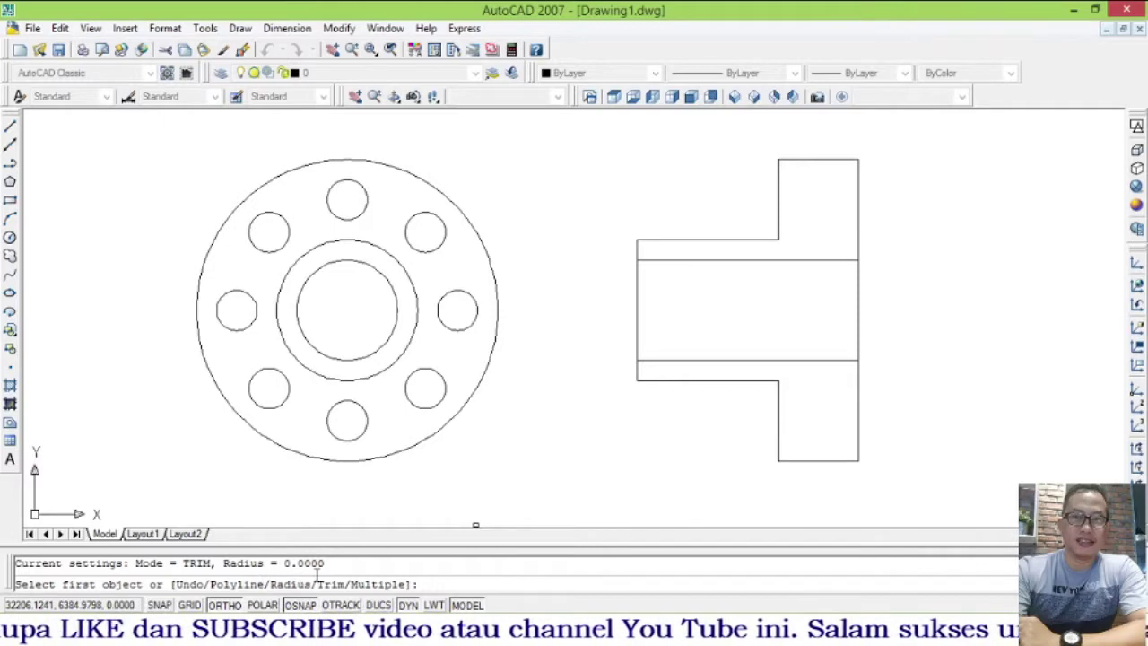
key("Escape")
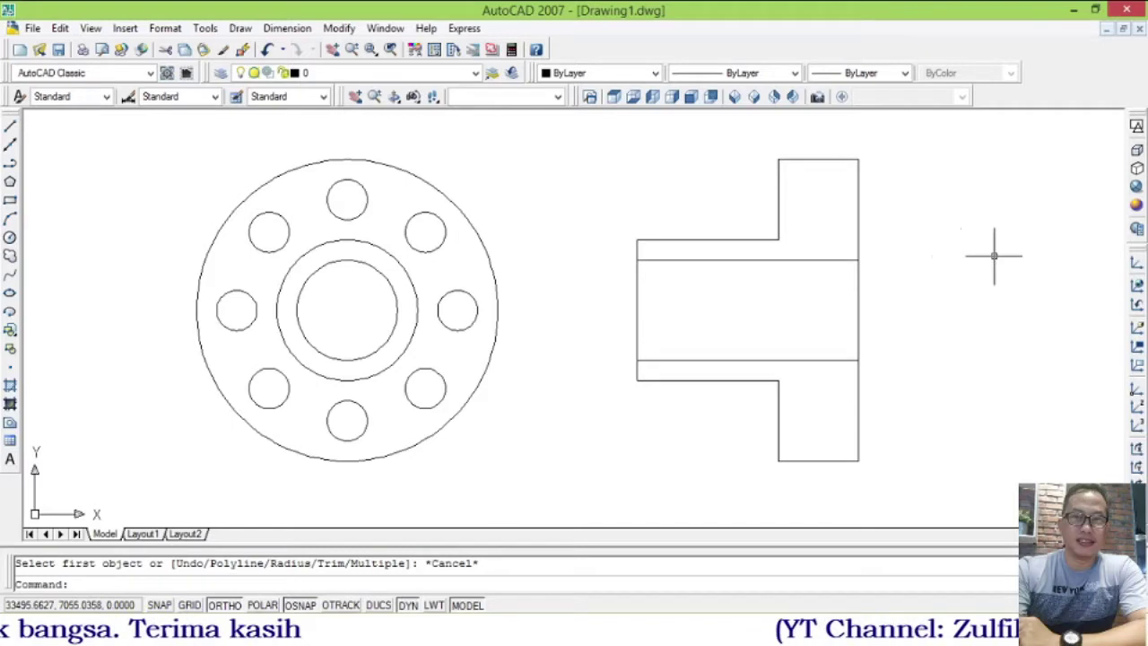
Step: Zoom to a window enclosing the whole side view of the flange
type("z")
key("Return")
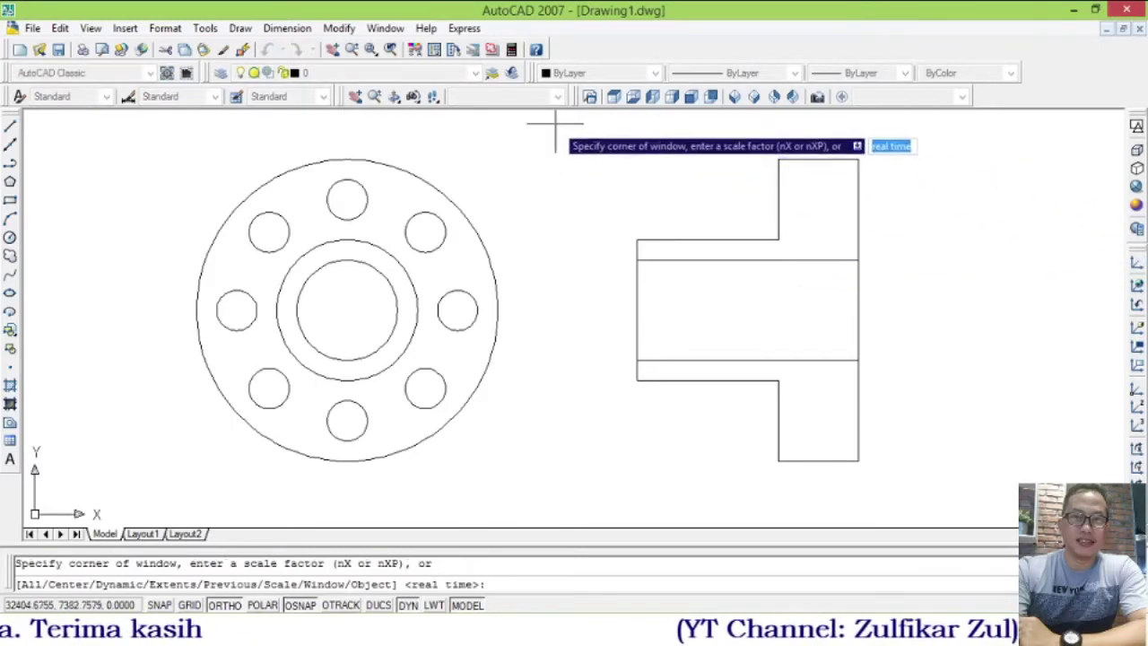
left_click(559, 120)
left_click(936, 498)
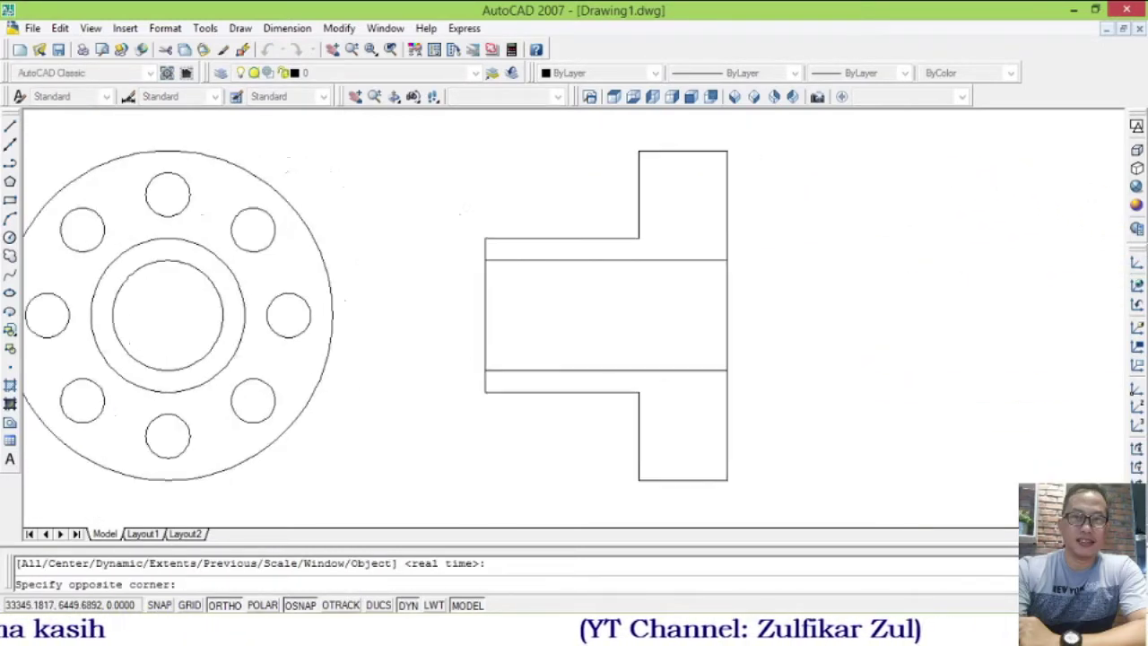